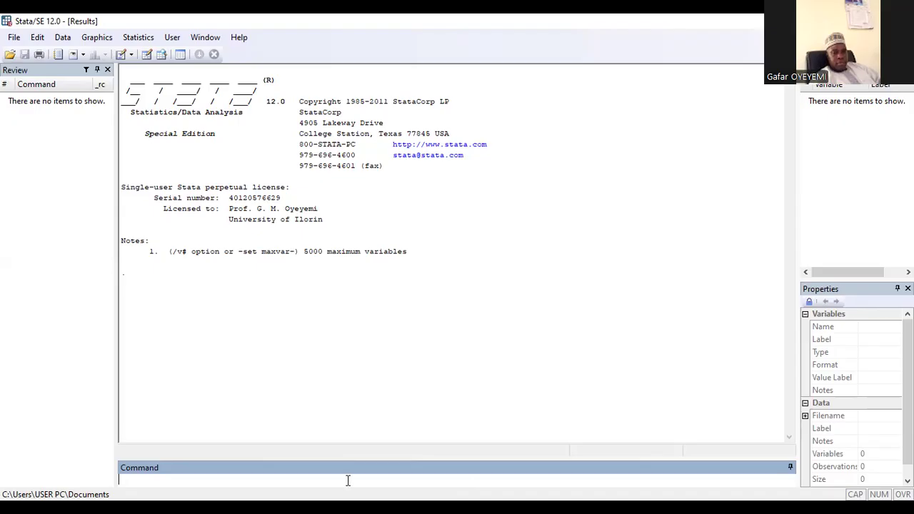
Enter the comment * SMCL and TEXT as a command
{"action": "type", "text": "* SMCL and Y"}
{"action": "type", "text": "EXT"}
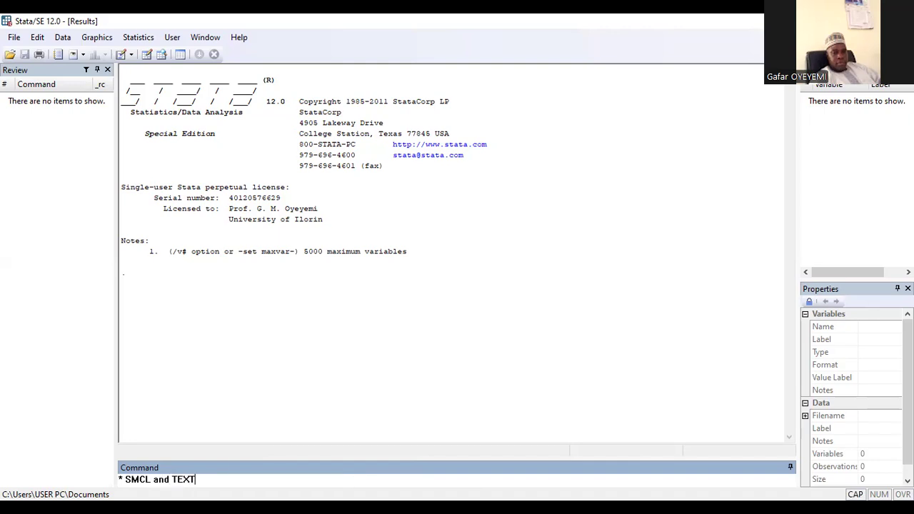
{"action": "key", "text": "Return"}
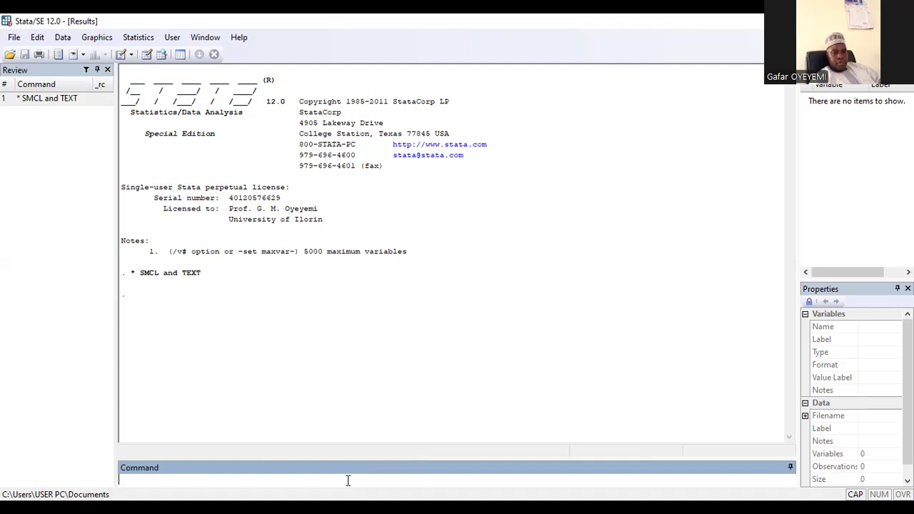
Set the log file type to text with the set logtype command
{"action": "key", "text": "Caps_Lock"}
{"action": "type", "text": "set logtype"}
{"action": "type", "text": "text"}
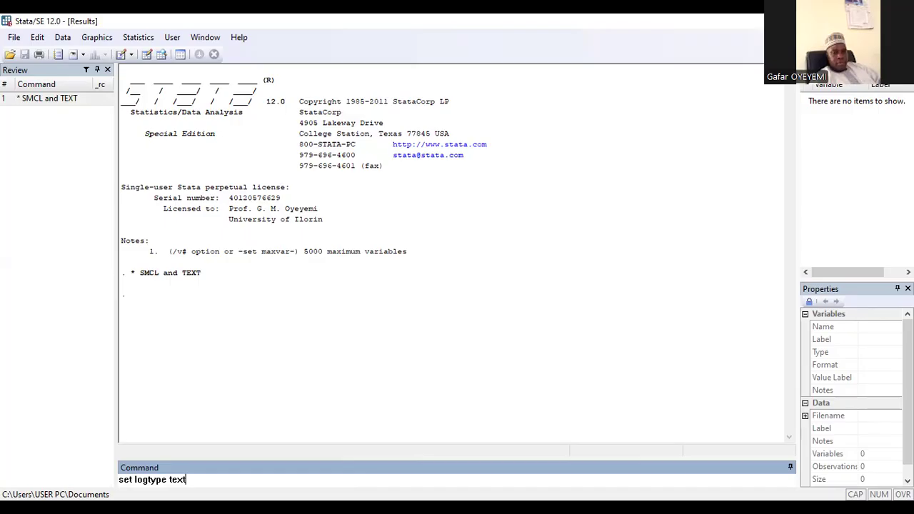
{"action": "key", "text": "Return"}
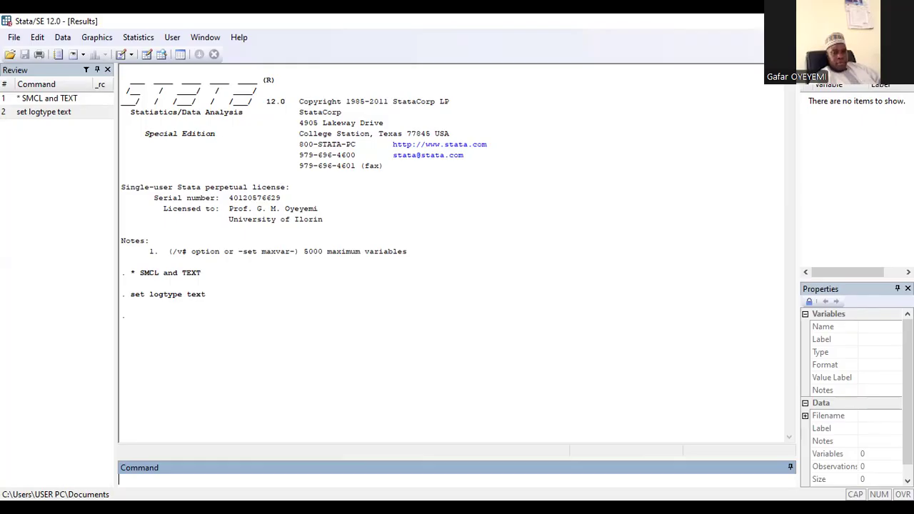
Try to start a log file named day1
{"action": "type", "text": "log using"}
{"action": "type", "text": "day"}
{"action": "key", "text": "BackSpace"}
{"action": "type", "text": "2"}
{"action": "key", "text": "BackSpace"}
{"action": "type", "text": "y1"}
{"action": "key", "text": "Return"}
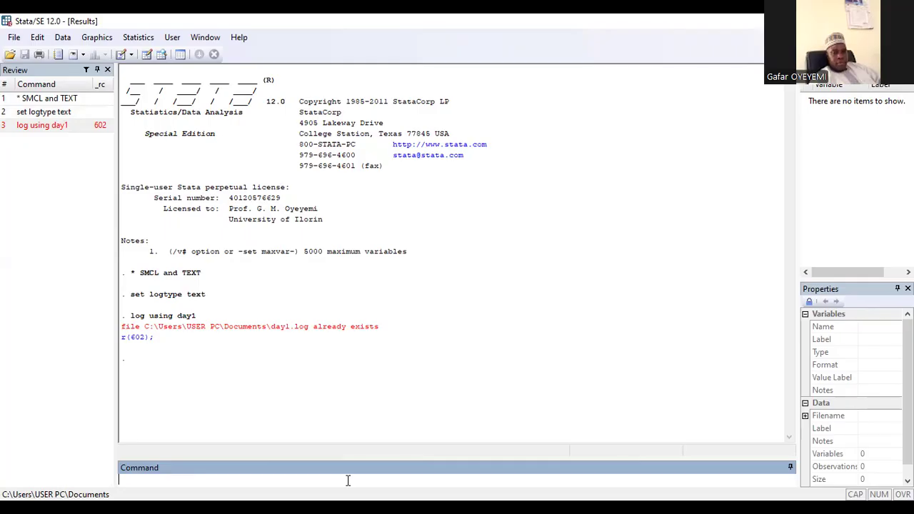
Reuse the previous log command to start a log file named day2 instead
{"action": "left_click", "coordinate": [56, 134]}
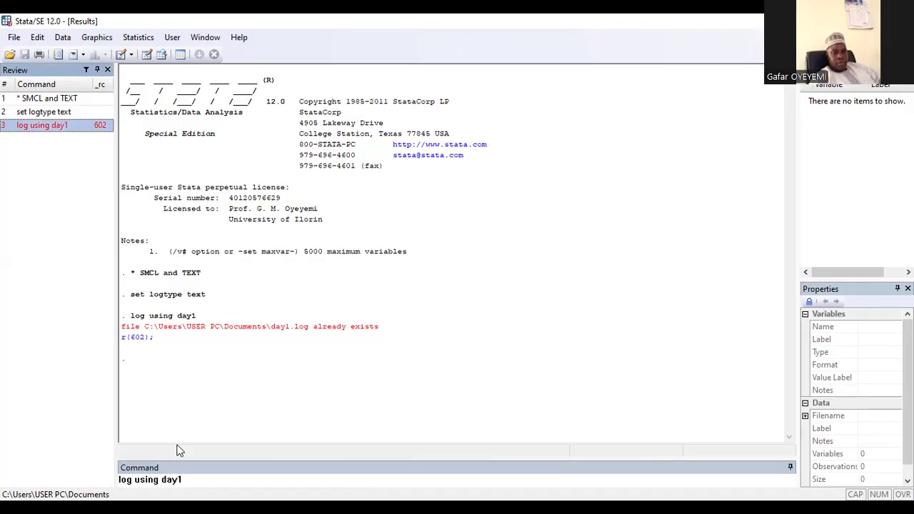
{"action": "left_click", "coordinate": [186, 477]}
{"action": "key", "text": "BackSpace"}
{"action": "type", "text": "2"}
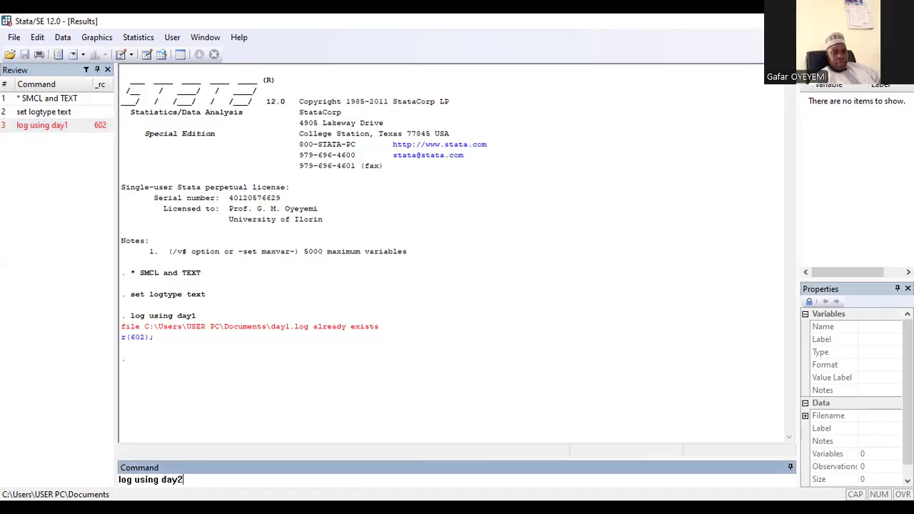
{"action": "key", "text": "Return"}
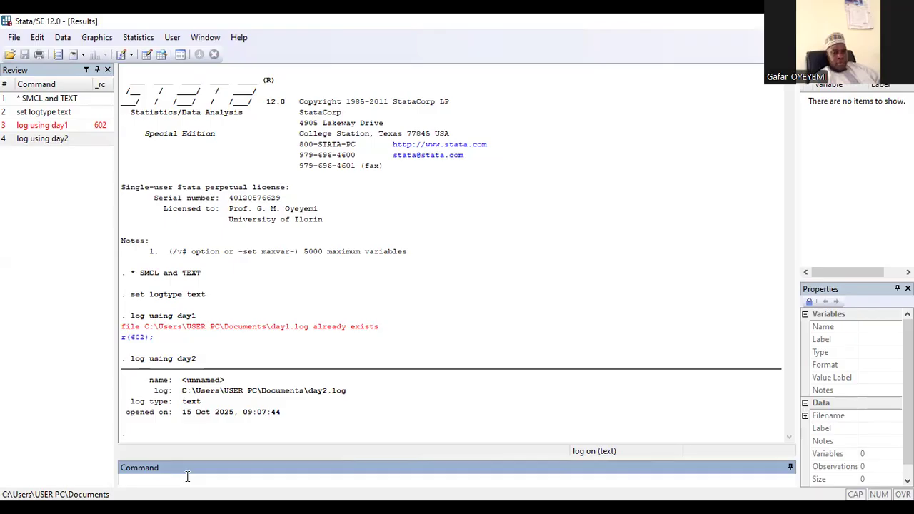
{"action": "type", "text": "se"}
{"action": "key", "text": "BackSpace"}
{"action": "key", "text": "BackSpace"}
Reuse the earlier logtype command to set the log file type to smcl
{"action": "left_click", "coordinate": [33, 112]}
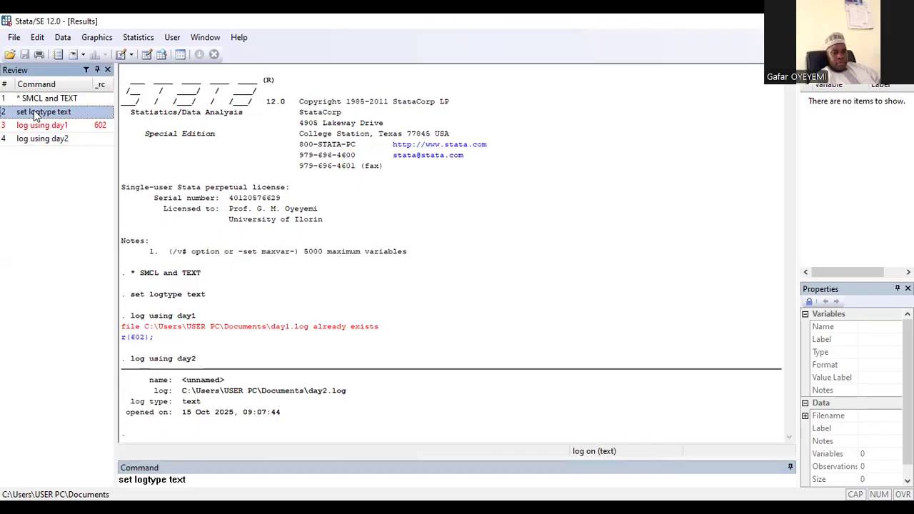
{"action": "left_click", "coordinate": [188, 479]}
{"action": "key", "text": "BackSpace"}
{"action": "key", "text": "BackSpace"}
{"action": "key", "text": "BackSpace"}
{"action": "key", "text": "BackSpace"}
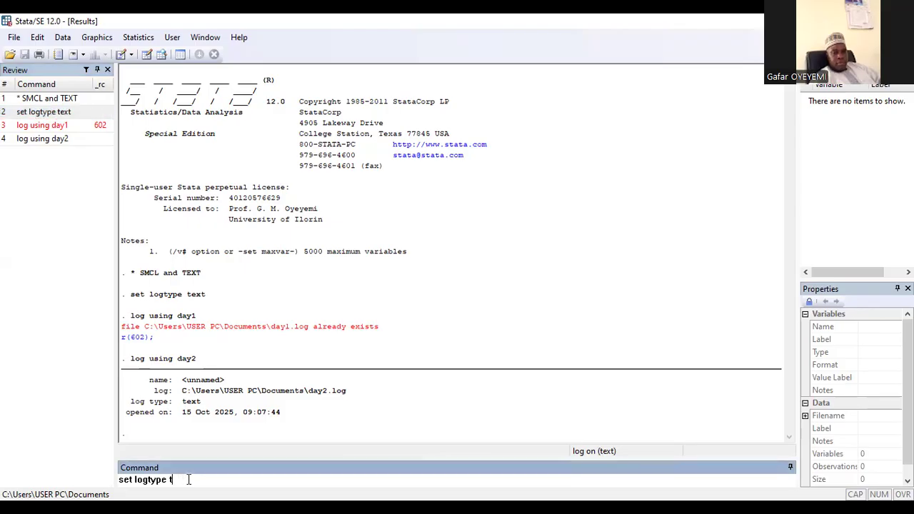
{"action": "type", "text": "smcl"}
{"action": "key", "text": "Return"}
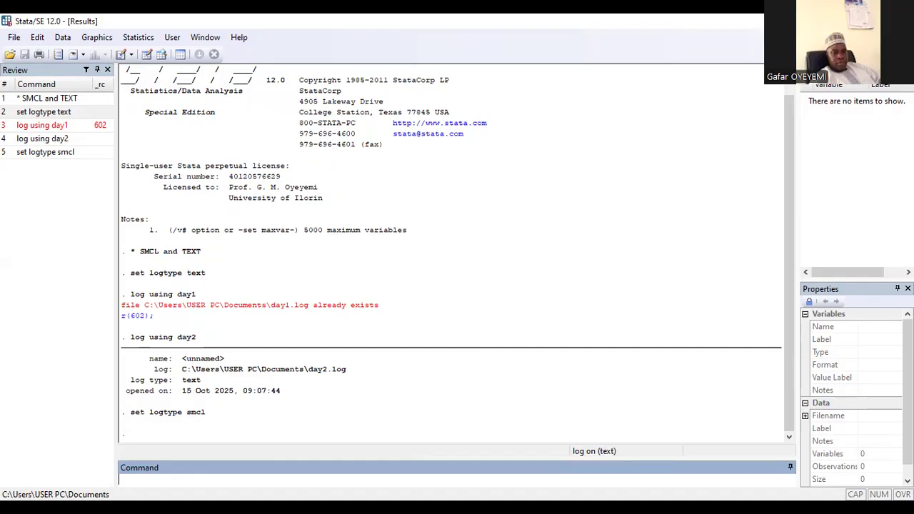
Close the currently open day2 log
{"action": "type", "text": "log close"}
{"action": "key", "text": "Return"}
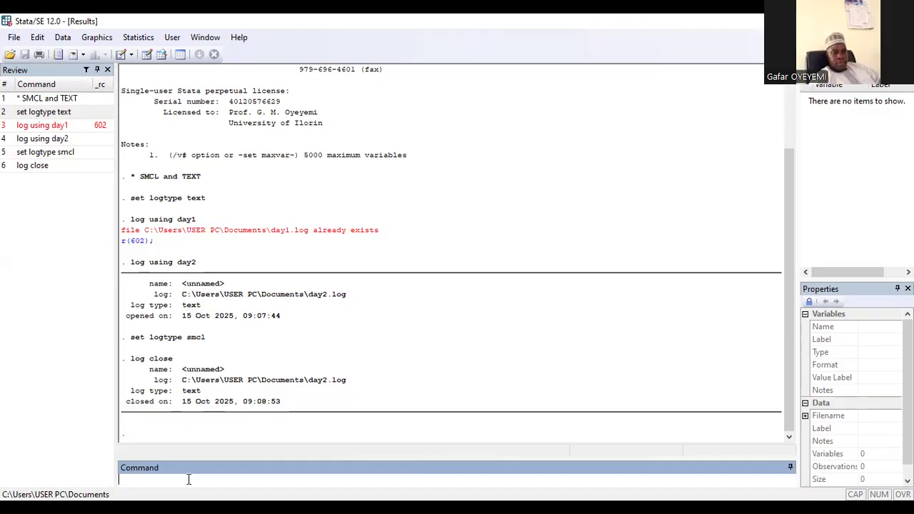
Start a new log file named day
{"action": "type", "text": "log ui"}
{"action": "key", "text": "BackSpace"}
{"action": "type", "text": "sing day"}
{"action": "key", "text": "Return"}
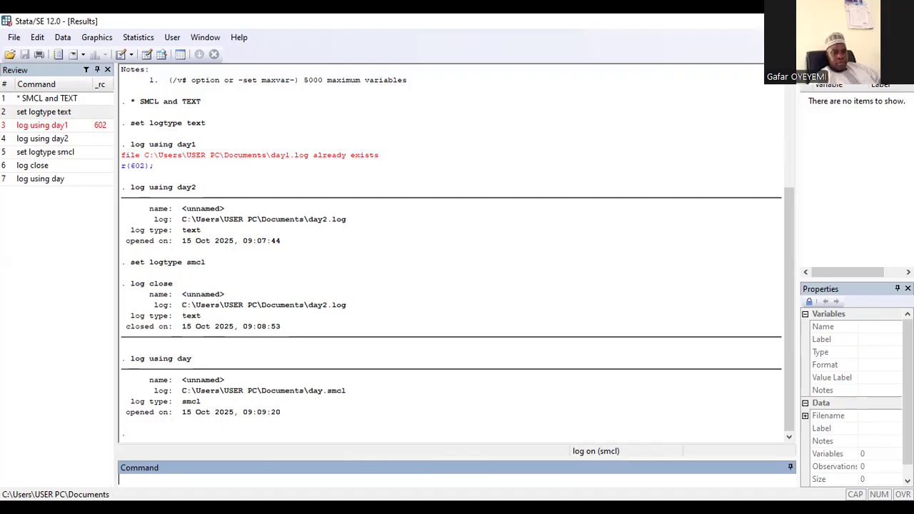
Close the day log file
{"action": "type", "text": "log close"}
{"action": "key", "text": "Return"}
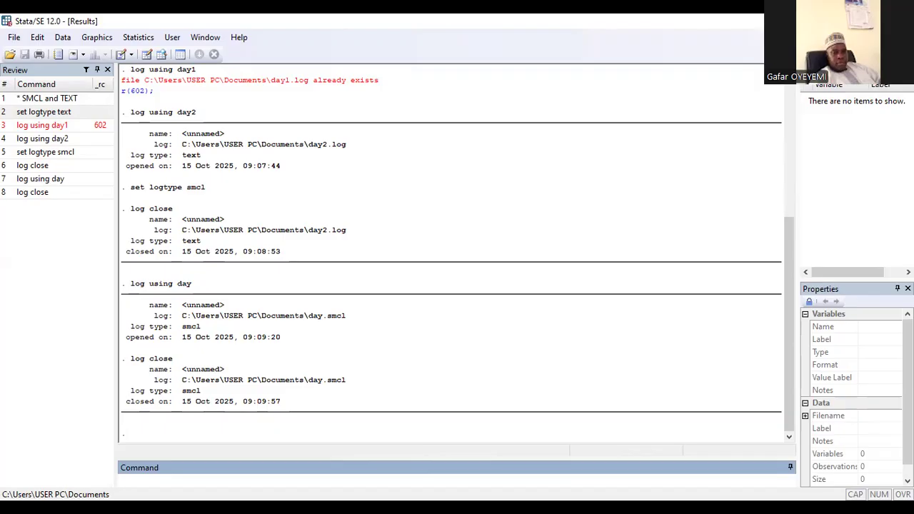
Start a log file named day3.log with an explicit .log extension
{"action": "type", "text": "log using day3"}
{"action": "type", "text": ".log"}
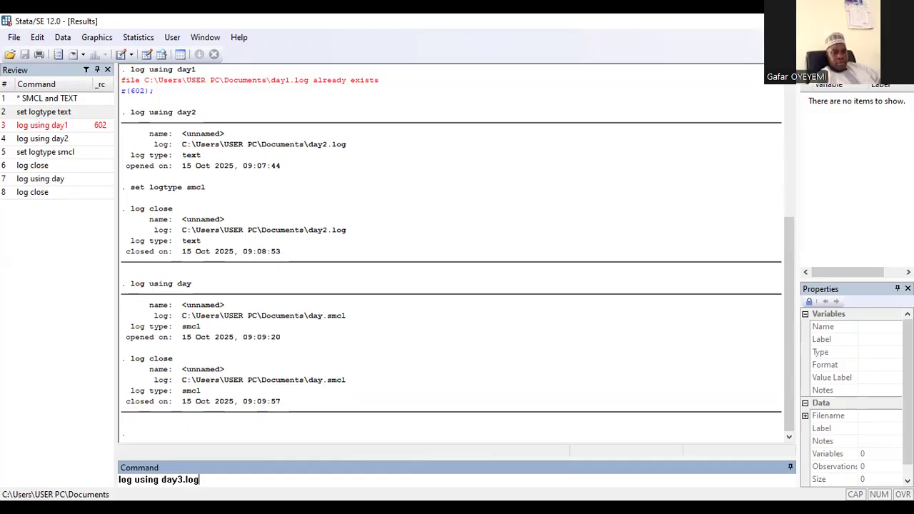
{"action": "key", "text": "Return"}
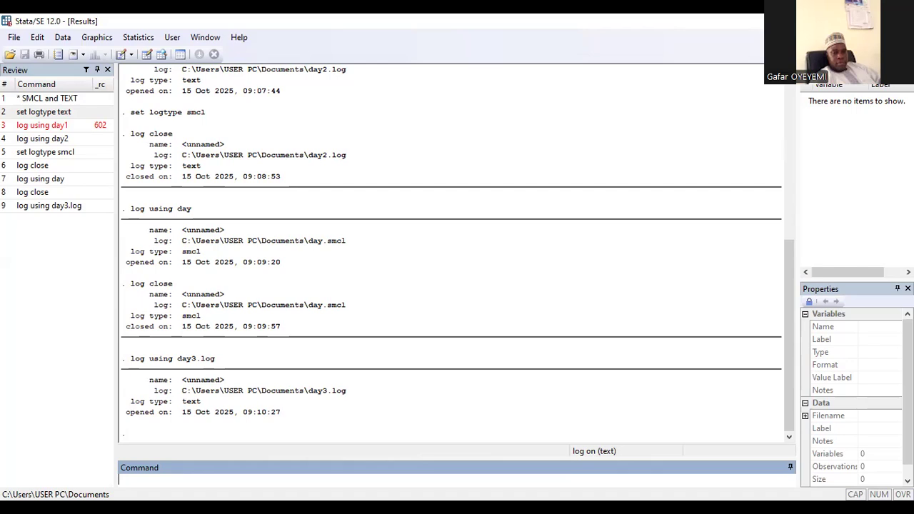
Close the day3.log log file
{"action": "type", "text": "log close"}
{"action": "key", "text": "Return"}
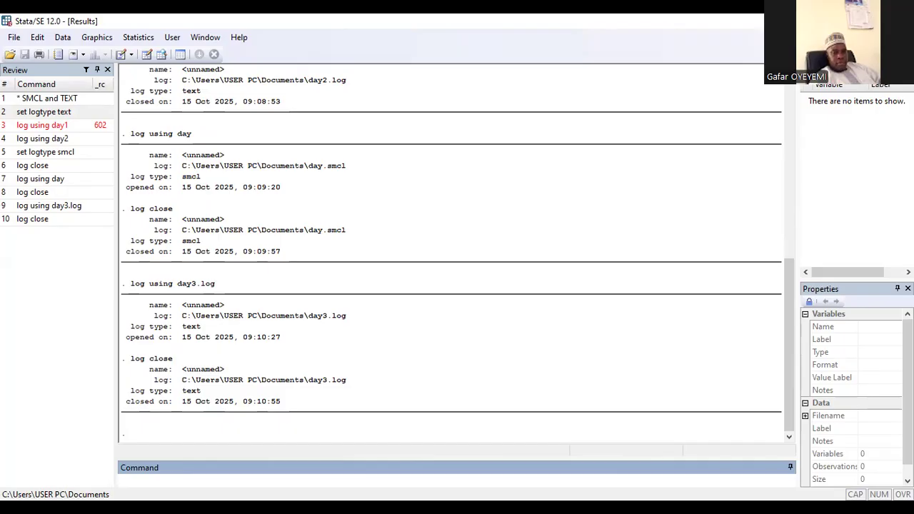
Edit the previous log command to start a log file named day4 without extension
{"action": "left_click", "coordinate": [52, 207]}
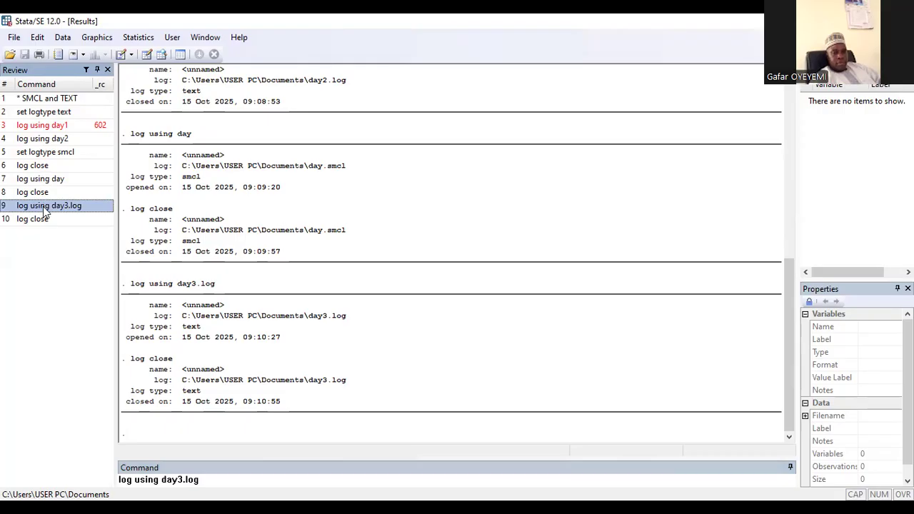
{"action": "left_click", "coordinate": [203, 478]}
{"action": "key", "text": "BackSpace"}
{"action": "key", "text": "BackSpace"}
{"action": "key", "text": "BackSpace"}
{"action": "key", "text": "BackSpace"}
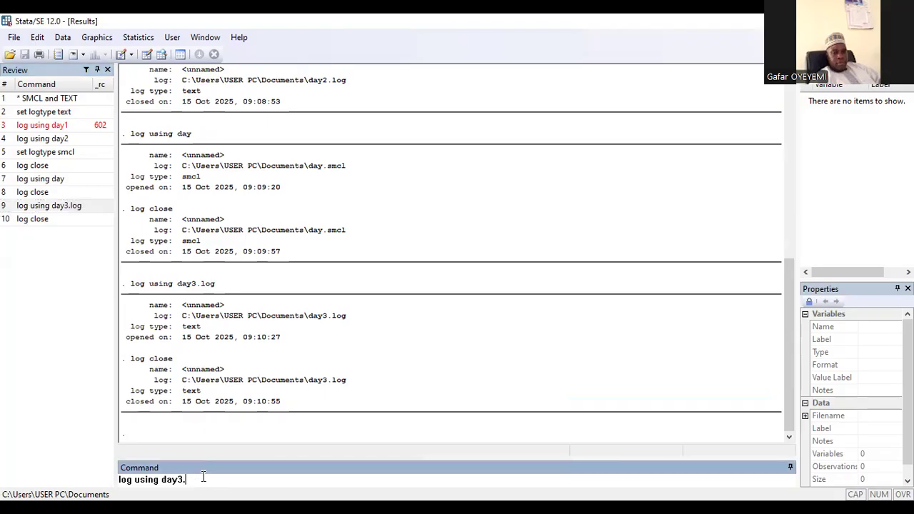
{"action": "key", "text": "BackSpace"}
{"action": "type", "text": "4"}
{"action": "key", "text": "Return"}
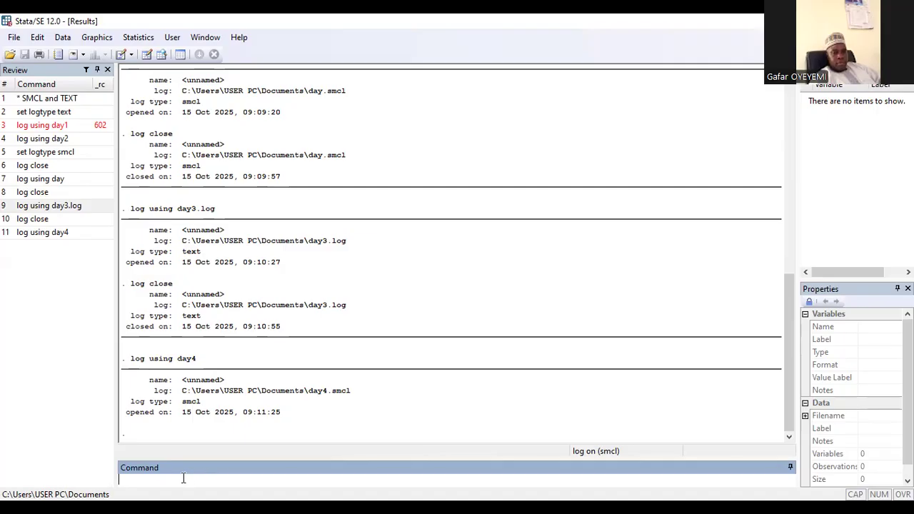
Close the day4 log file
{"action": "type", "text": "c"}
{"action": "key", "text": "BackSpace"}
{"action": "type", "text": "log close"}
{"action": "key", "text": "Return"}
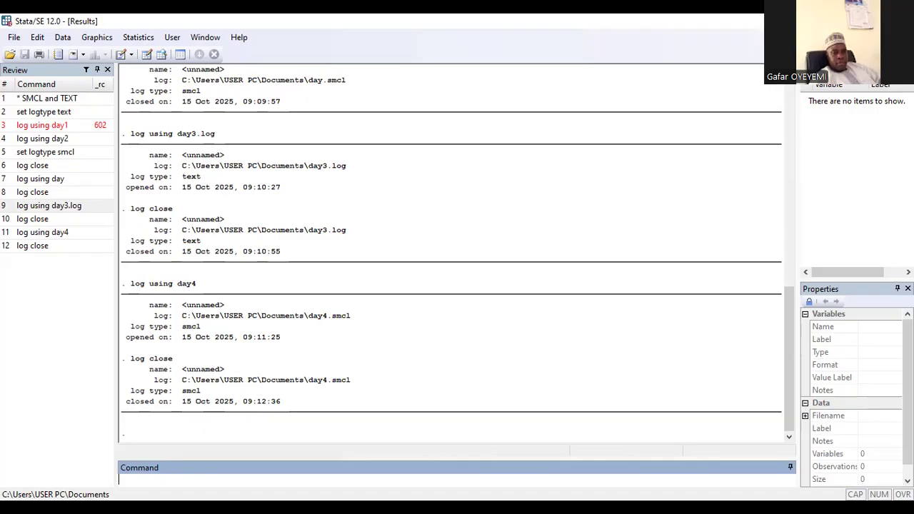
Open the log file day.log with the append option
{"action": "type", "text": "log using"}
{"action": "type", "text": "day.log,"}
{"action": "type", "text": "append"}
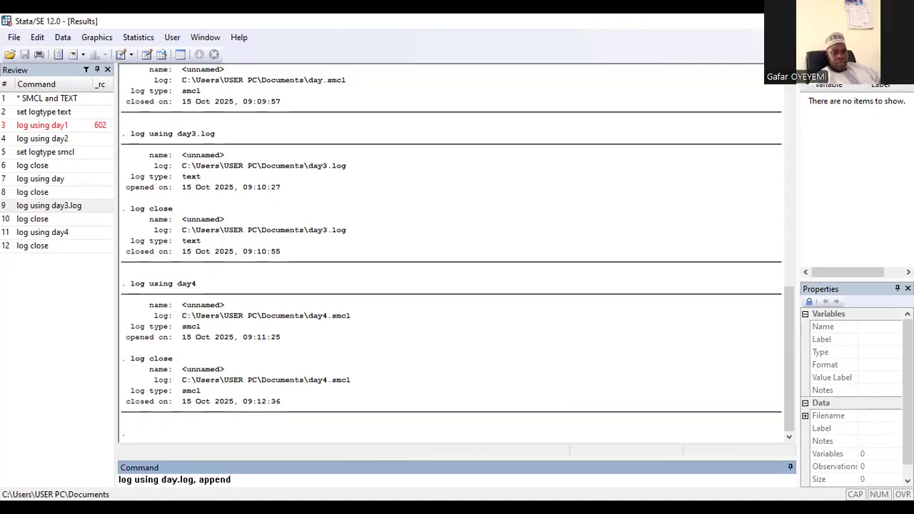
{"action": "key", "text": "Return"}
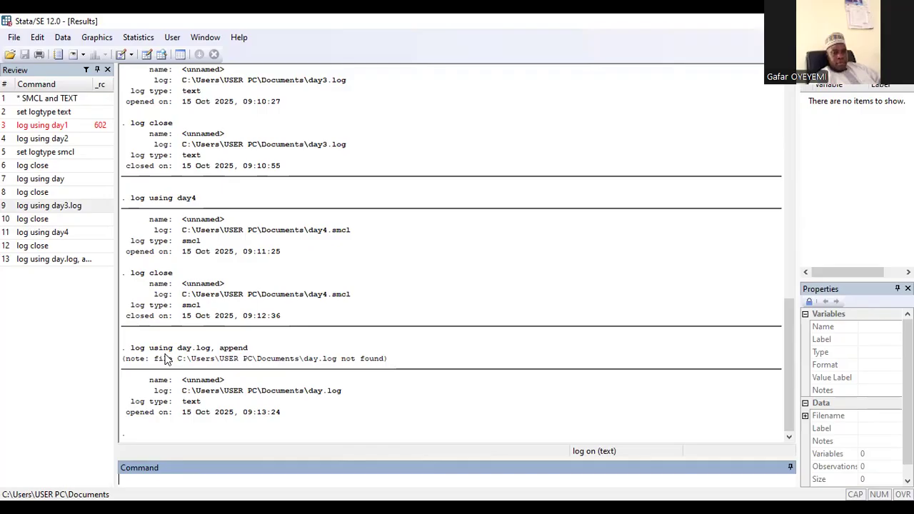
Try to open day3.log with the append option while the other log is open
{"action": "key", "text": "Page_Up"}
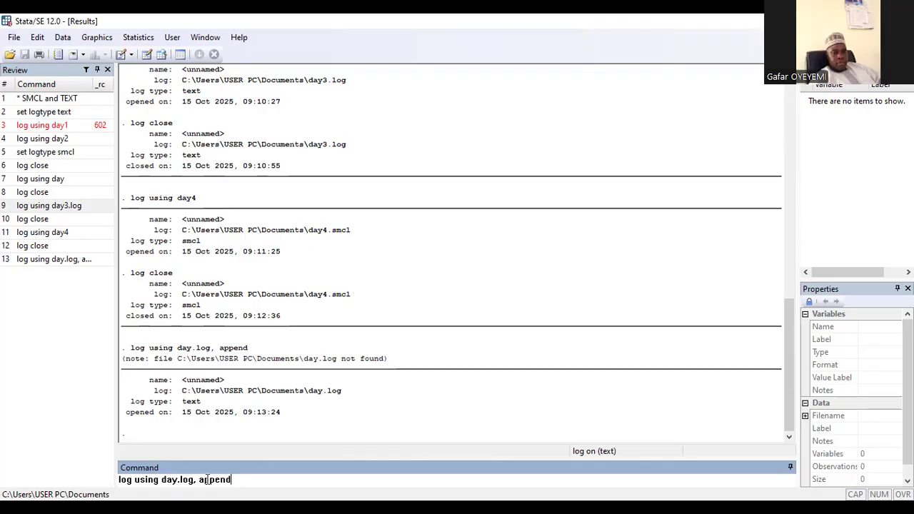
{"action": "left_click", "coordinate": [178, 480]}
{"action": "type", "text": "3"}
{"action": "key", "text": "Return"}
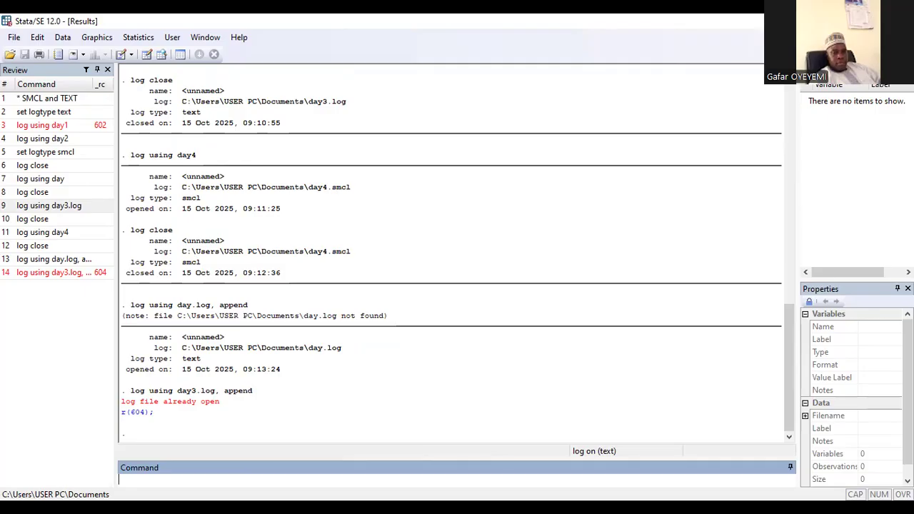
Close the open day.log log file
{"action": "type", "text": "log close"}
{"action": "key", "text": "Return"}
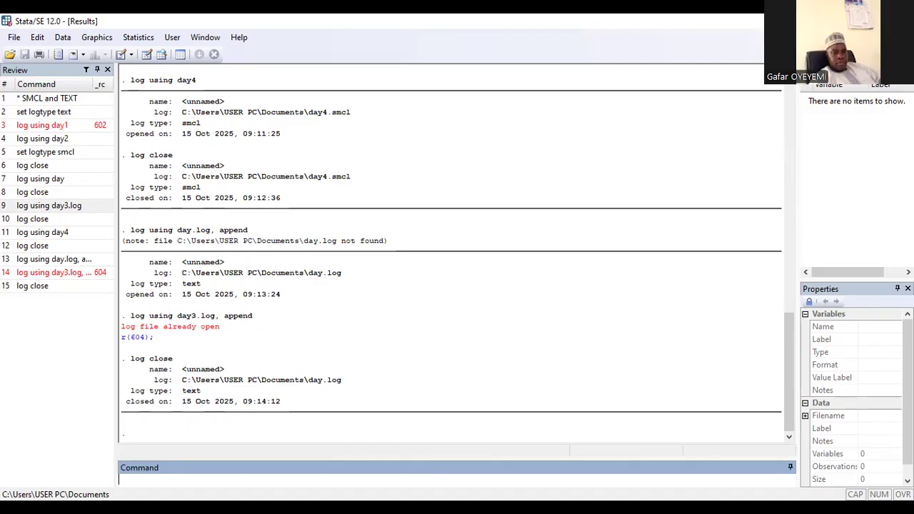
Rerun the command opening day3.log with the append option
{"action": "left_click", "coordinate": [39, 275]}
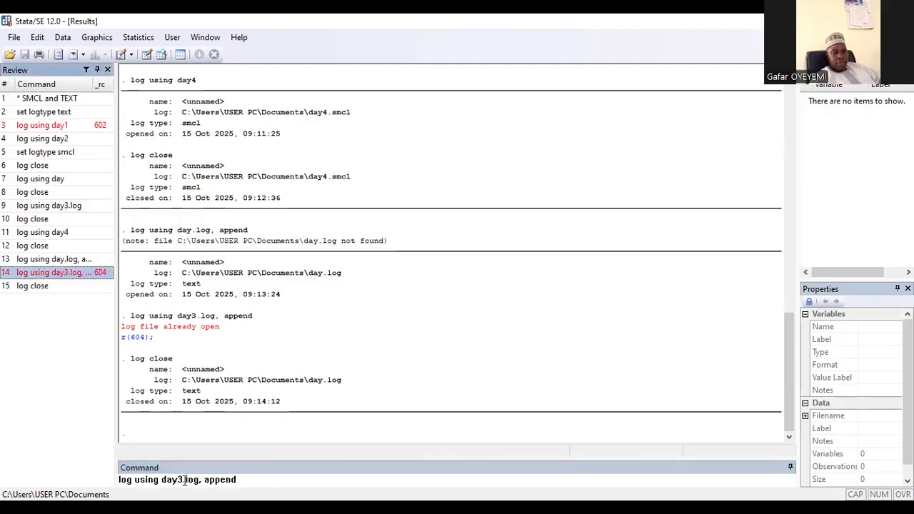
{"action": "left_click", "coordinate": [261, 480]}
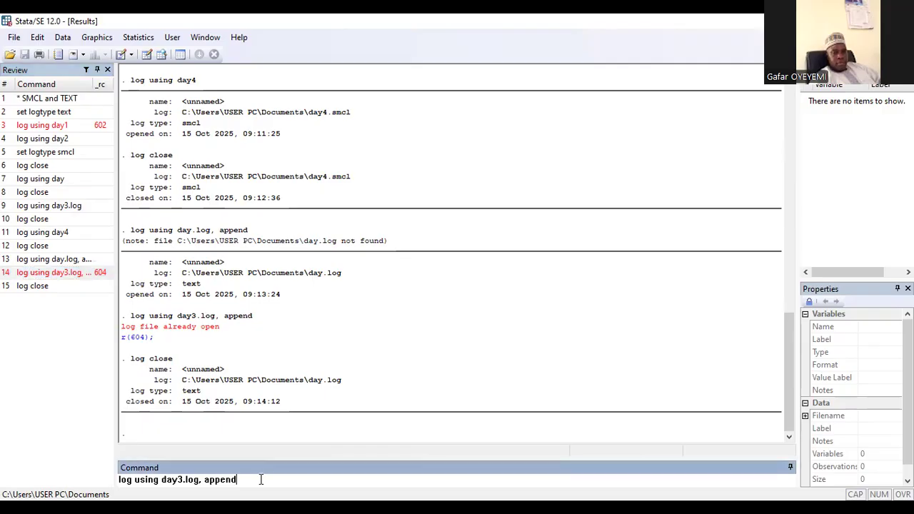
{"action": "key", "text": "Return"}
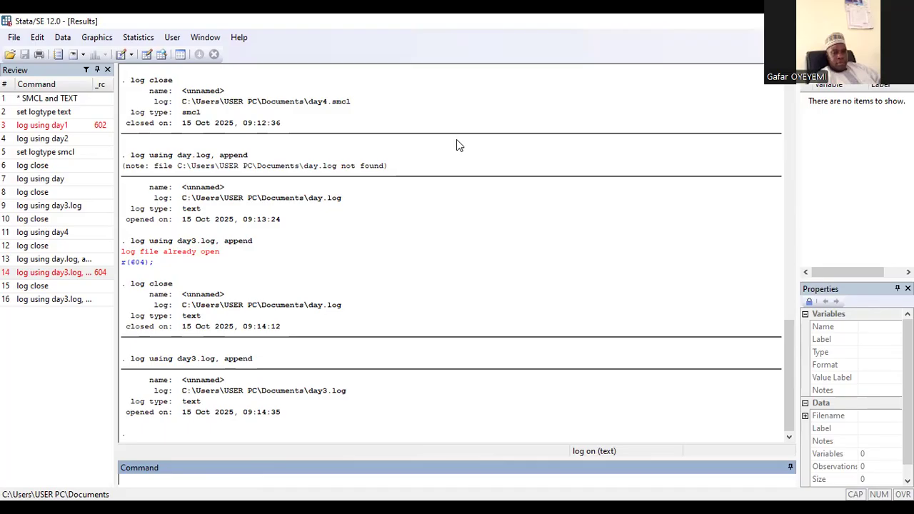
Switch to the slide presentation and return to the CONTENT slide
{"action": "key", "text": "alt+Tab"}
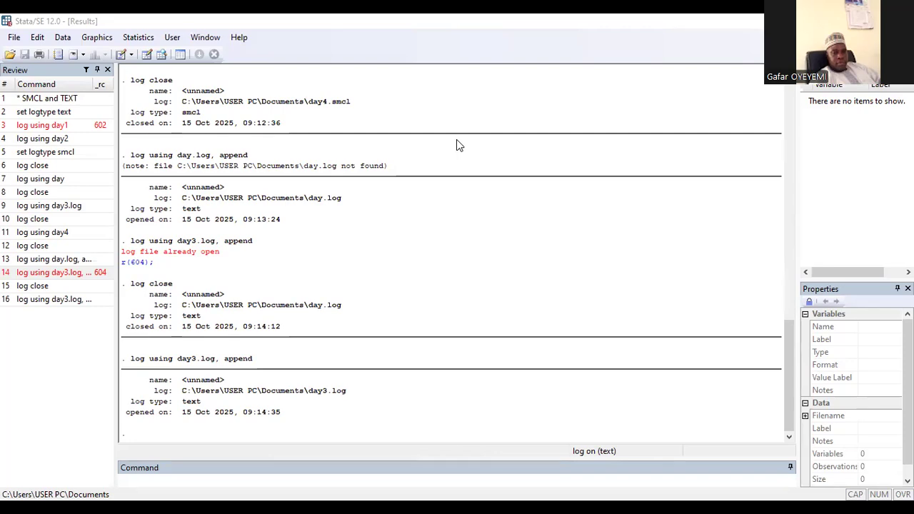
{"action": "key", "text": "alt+Tab"}
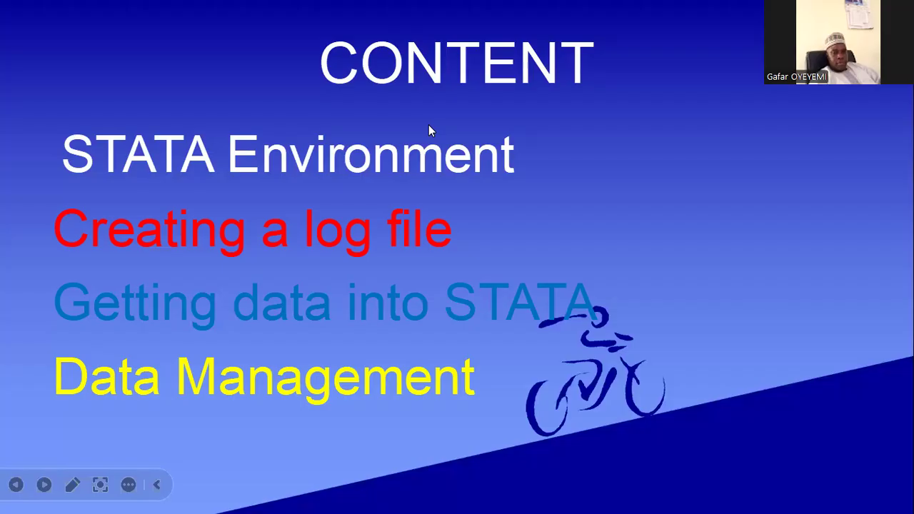
{"action": "left_click", "coordinate": [611, 231]}
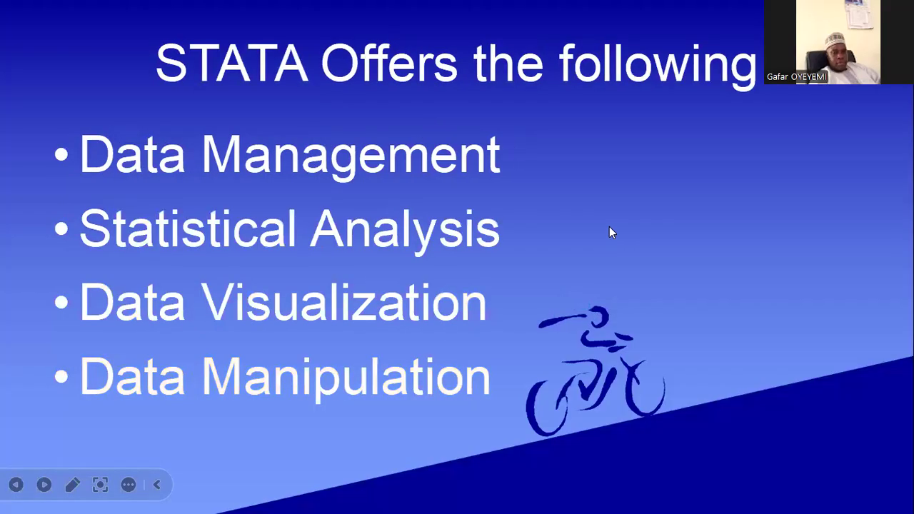
{"action": "key", "text": "Left"}
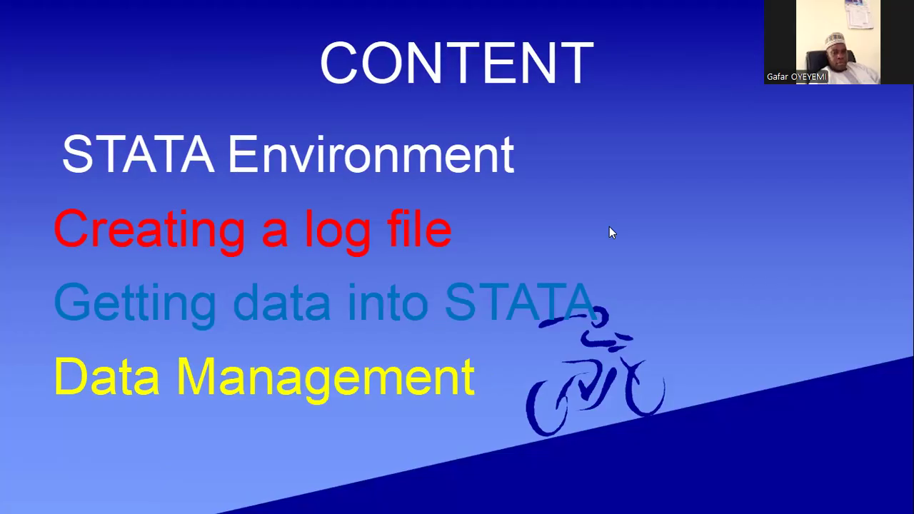